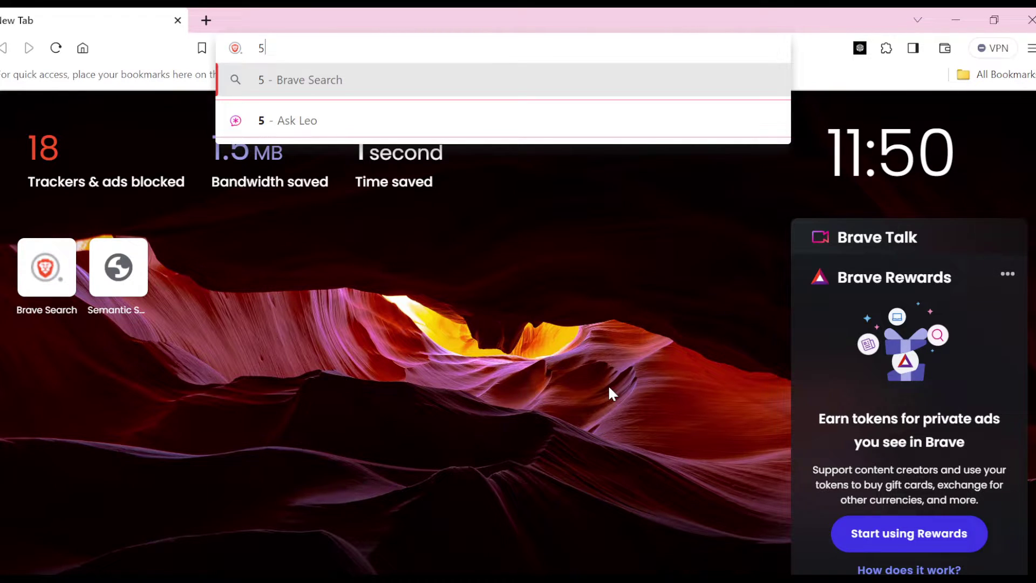
Clear the stray character from the address bar before opening Brave's Settings.
{"action": "key", "text": "BackSpace"}
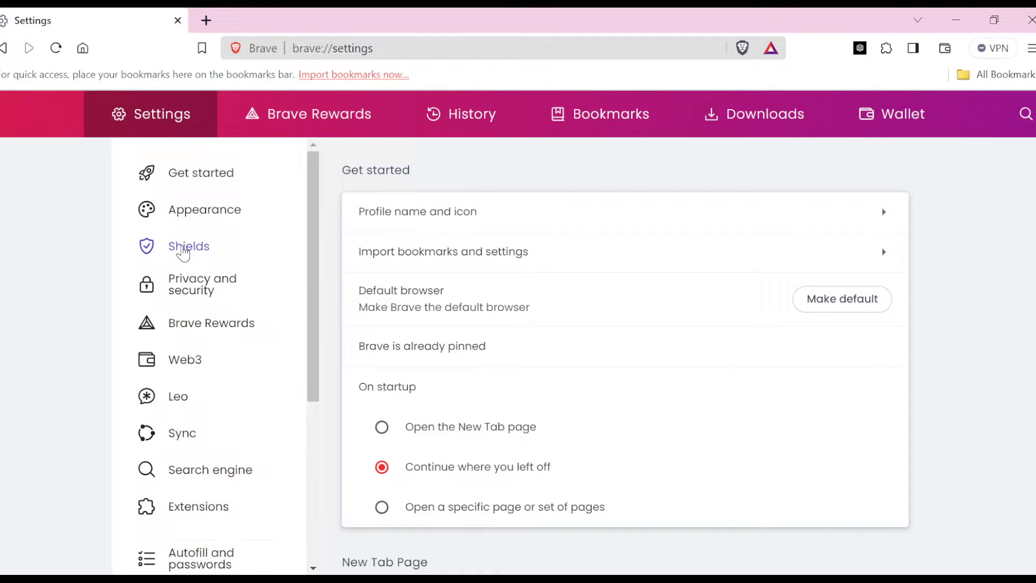
Navigate to Privacy and security, then into Site and Shields Settings to reach Shields status.
{"action": "left_click", "coordinate": [209, 287]}
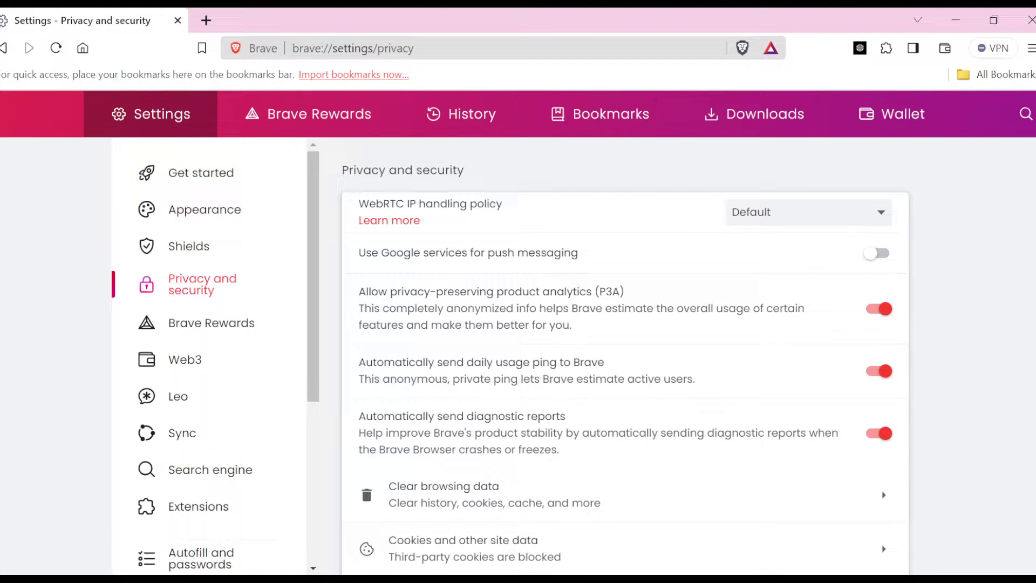
{"action": "scroll", "coordinate": [624, 360], "scroll_direction": "down", "scroll_amount": 1}
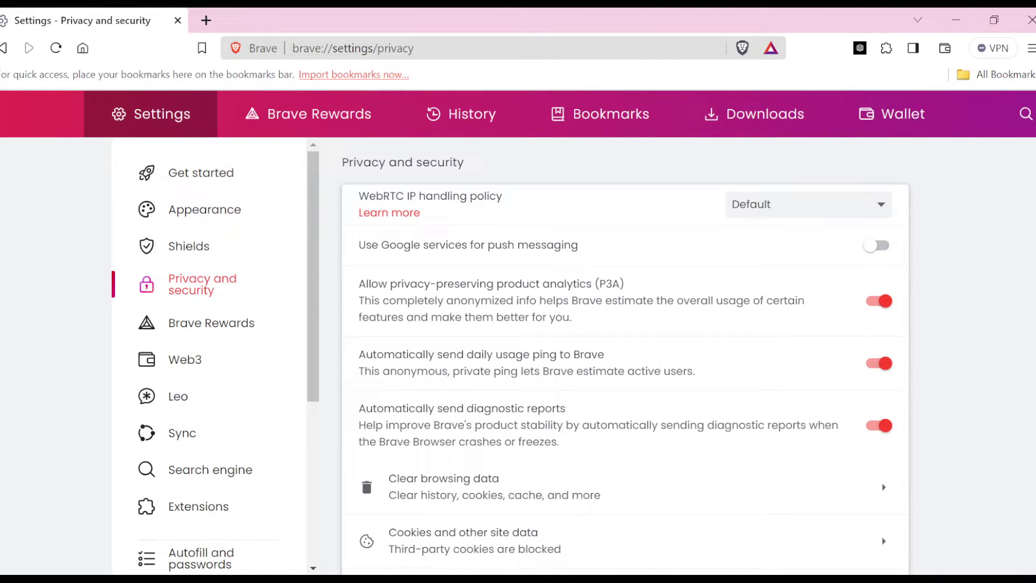
{"action": "scroll", "coordinate": [625, 360], "scroll_direction": "down", "scroll_amount": 1}
{"action": "scroll", "coordinate": [625, 360], "scroll_direction": "down", "scroll_amount": 1}
{"action": "scroll", "coordinate": [626, 360], "scroll_direction": "down", "scroll_amount": 1}
{"action": "scroll", "coordinate": [626, 360], "scroll_direction": "down", "scroll_amount": 1}
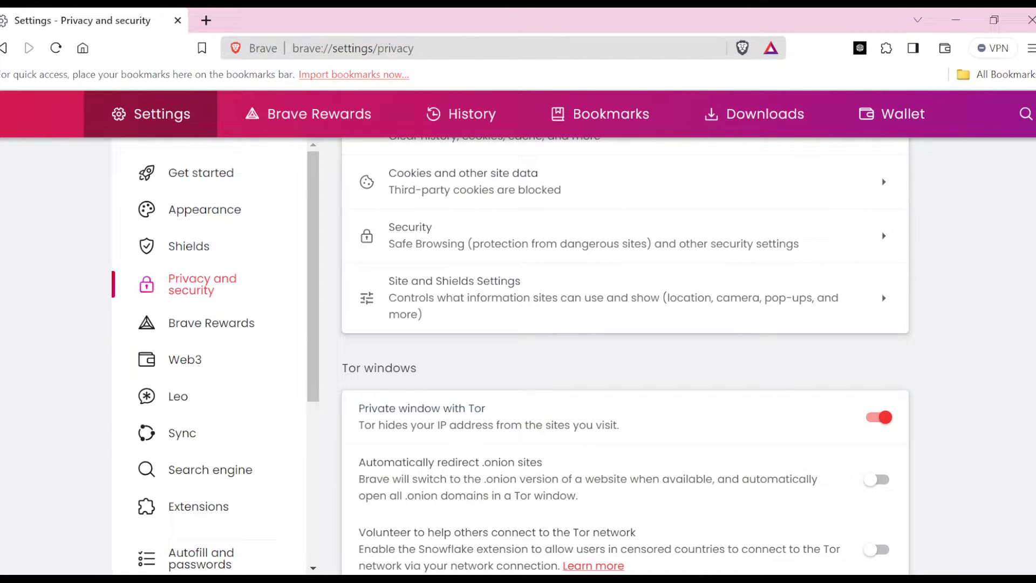
{"action": "left_click", "coordinate": [809, 321]}
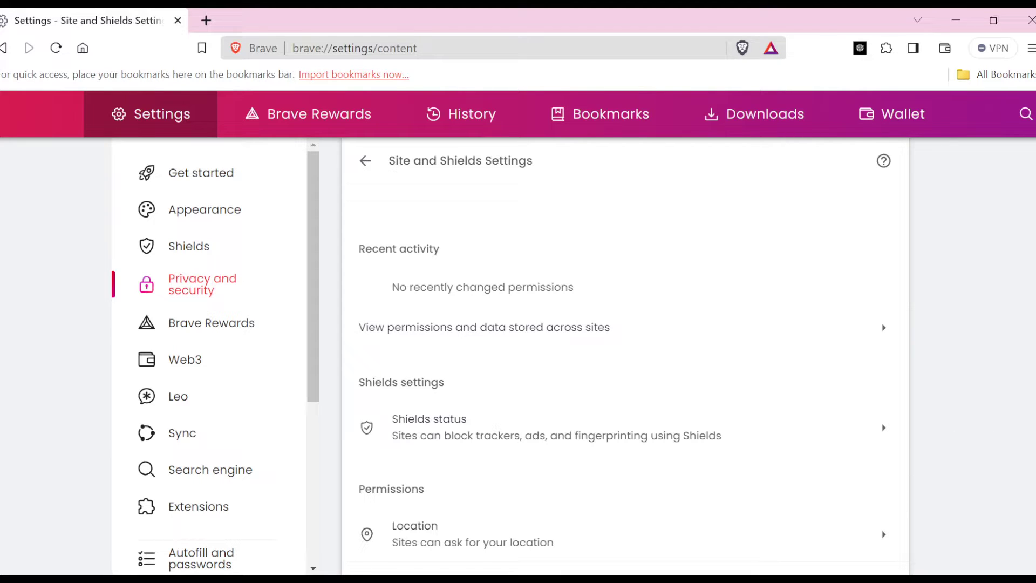
{"action": "scroll", "coordinate": [625, 358], "scroll_direction": "down", "scroll_amount": 3}
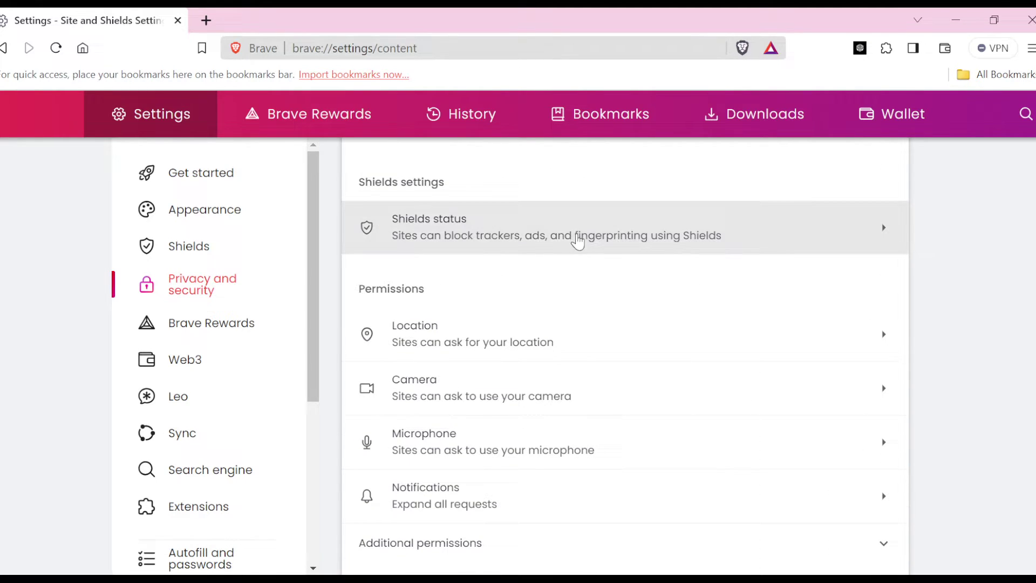
{"action": "left_click", "coordinate": [620, 235]}
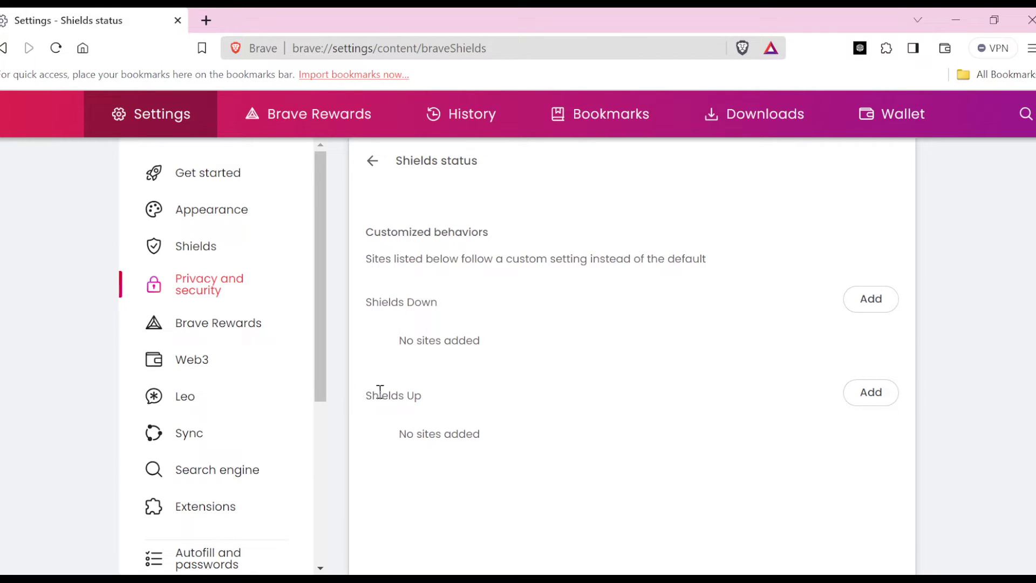
{"action": "left_click_drag", "start_coordinate": [368, 396], "coordinate": [444, 410]}
{"action": "left_click", "coordinate": [872, 393]}
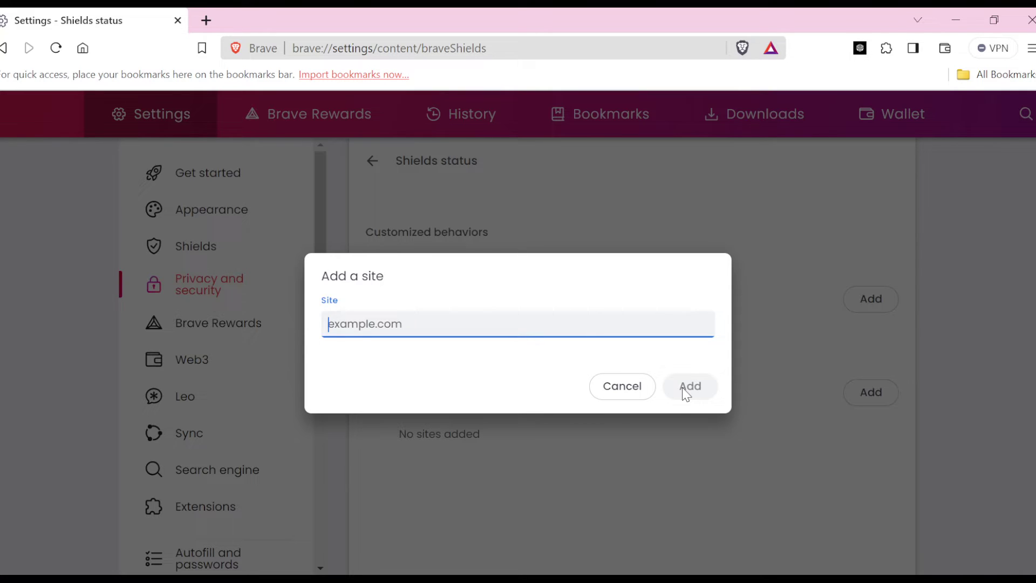
{"action": "left_click", "coordinate": [614, 386]}
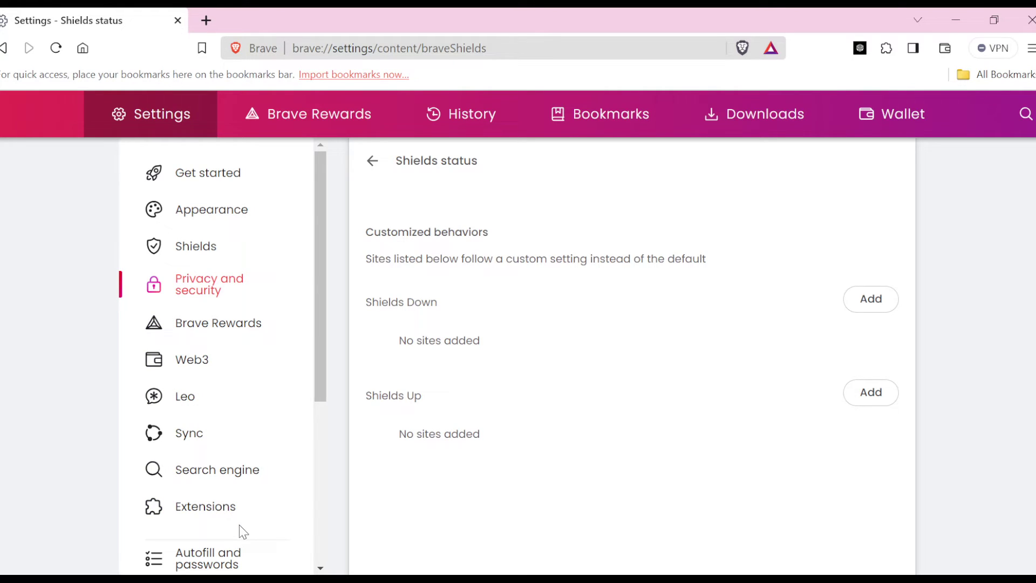
Go to the Extensions settings and the installed-extensions list leading to the Chrome Web Store.
{"action": "left_click", "coordinate": [223, 507]}
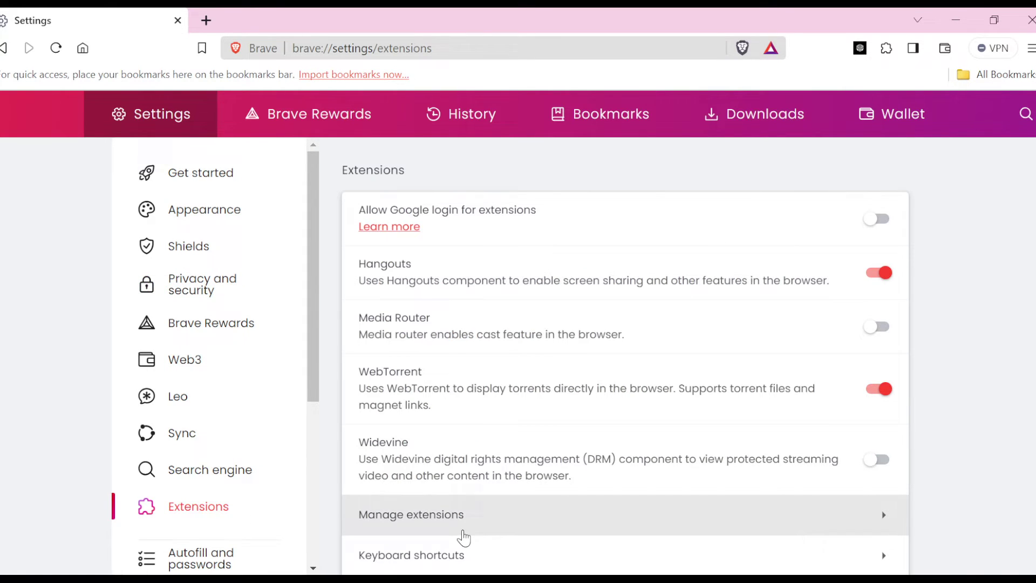
{"action": "left_click", "coordinate": [472, 513]}
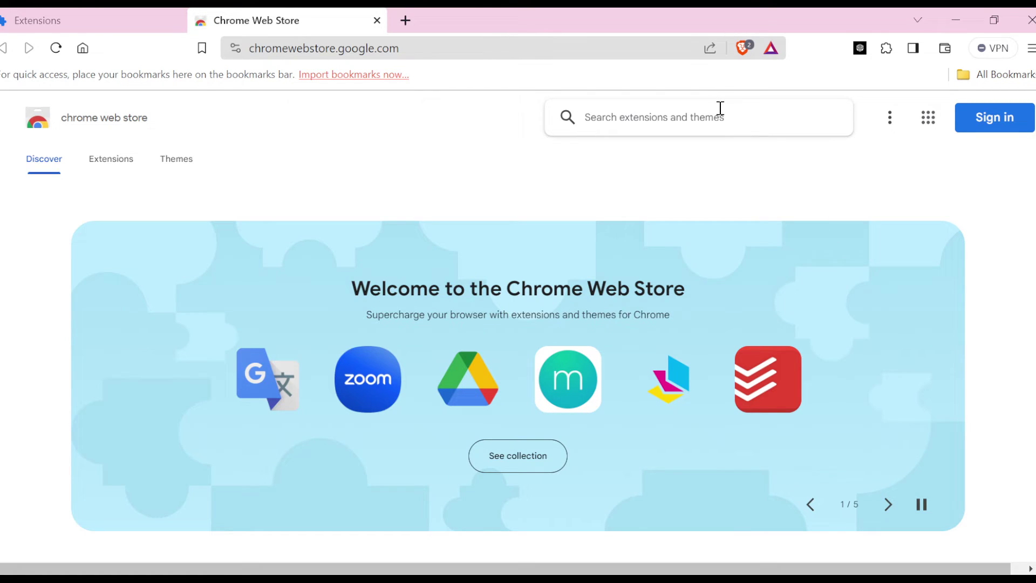
{"action": "type", "text": "we"}
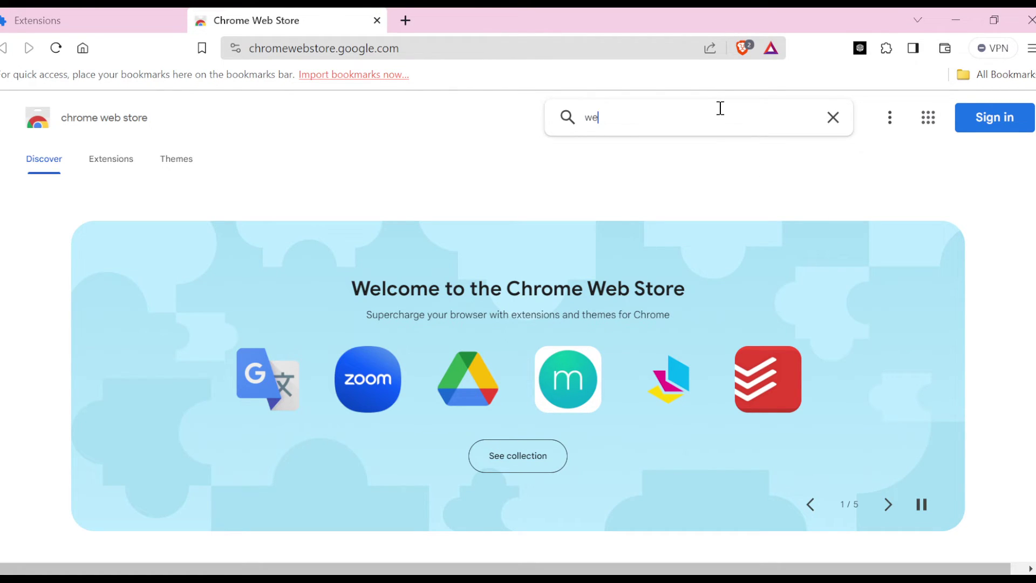
{"action": "type", "text": "bsite"}
{"action": "type", "text": "s"}
Search the Chrome Web Store for 'website blocker' and open the Block Site Ex extension page.
{"action": "key", "text": "BackSpace"}
{"action": "type", "text": "b"}
{"action": "type", "text": "locker"}
{"action": "key", "text": "Return"}
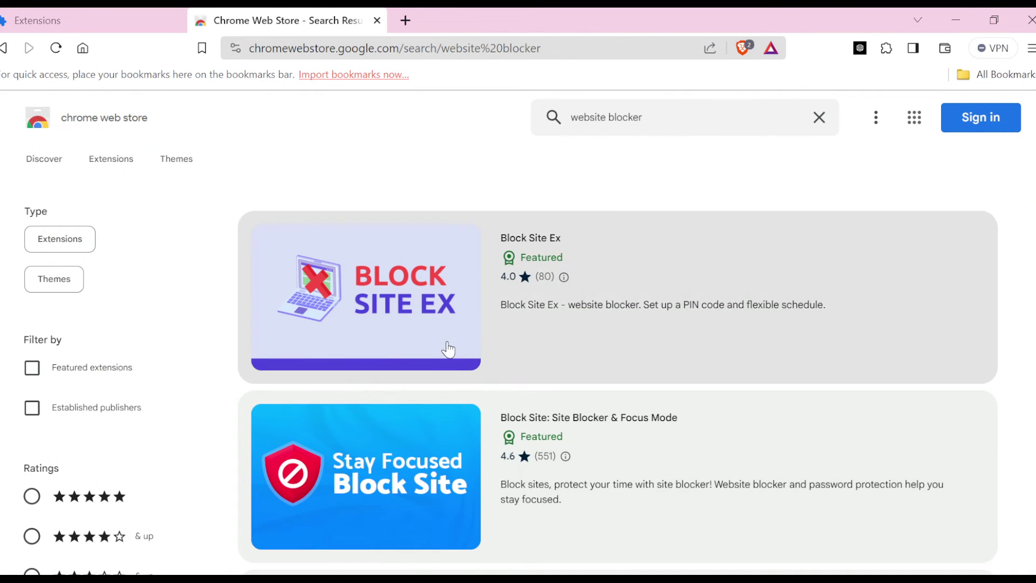
{"action": "left_click", "coordinate": [447, 347]}
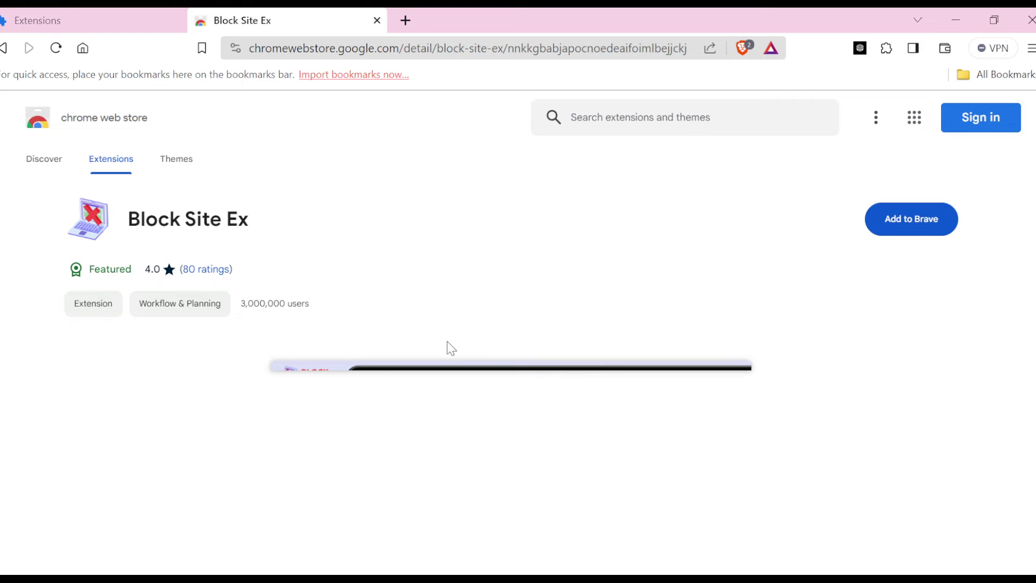